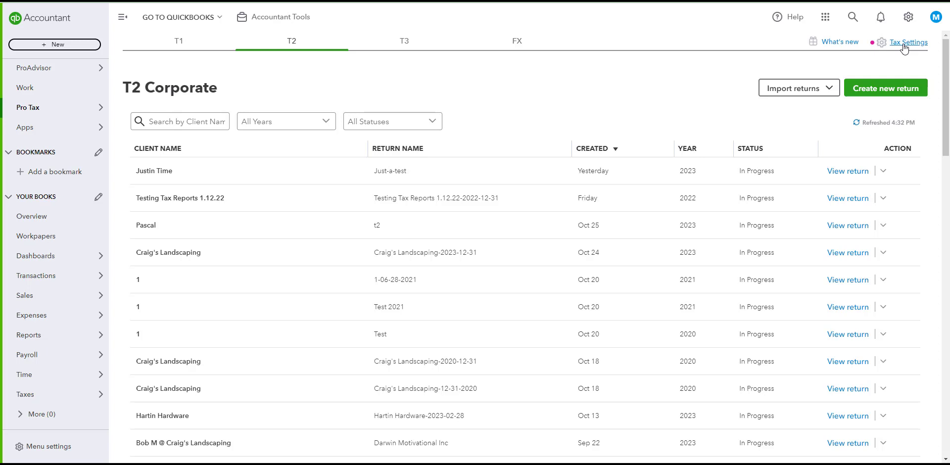
Step: Review the firm's saved EFILE credentials and preparer details in tax settings, then save them
left_click(904, 48)
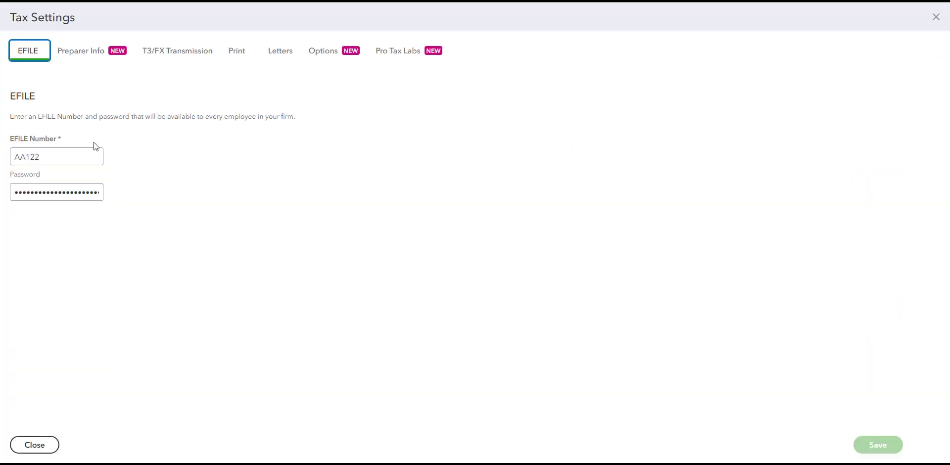
left_click(73, 156)
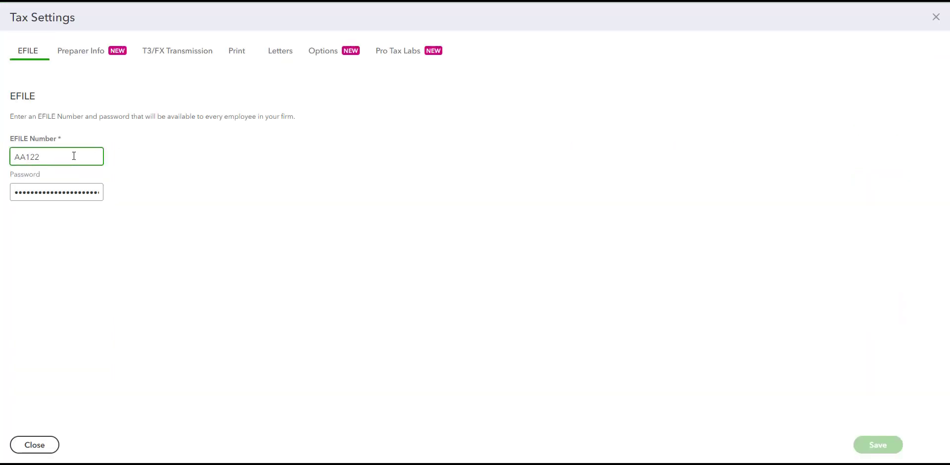
left_click(61, 190)
left_click(74, 54)
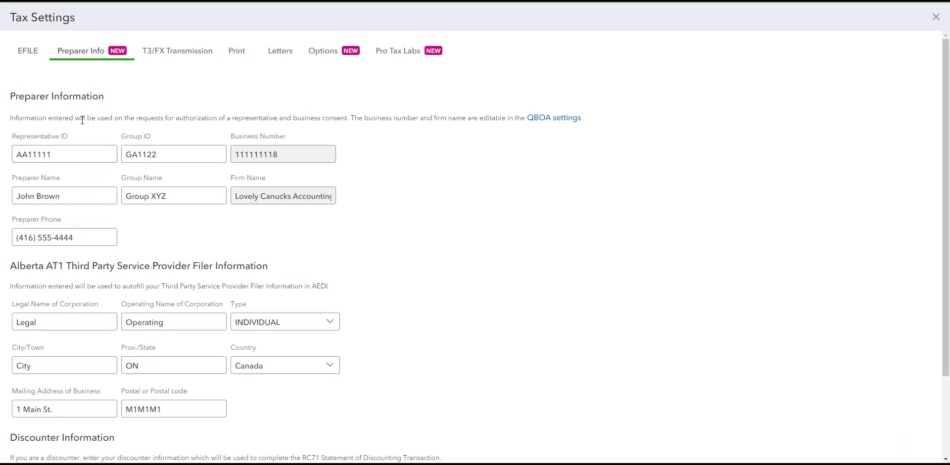
left_click(81, 154)
left_click(85, 196)
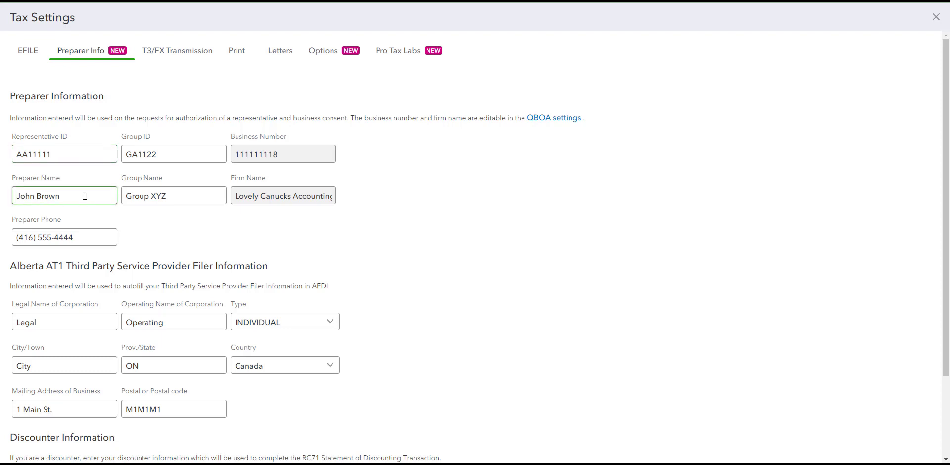
left_click(80, 233)
key("Tab")
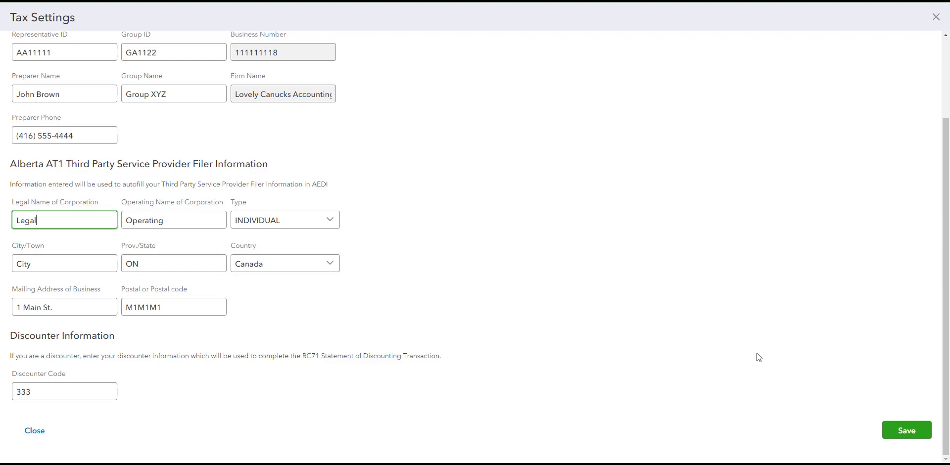
left_click(915, 430)
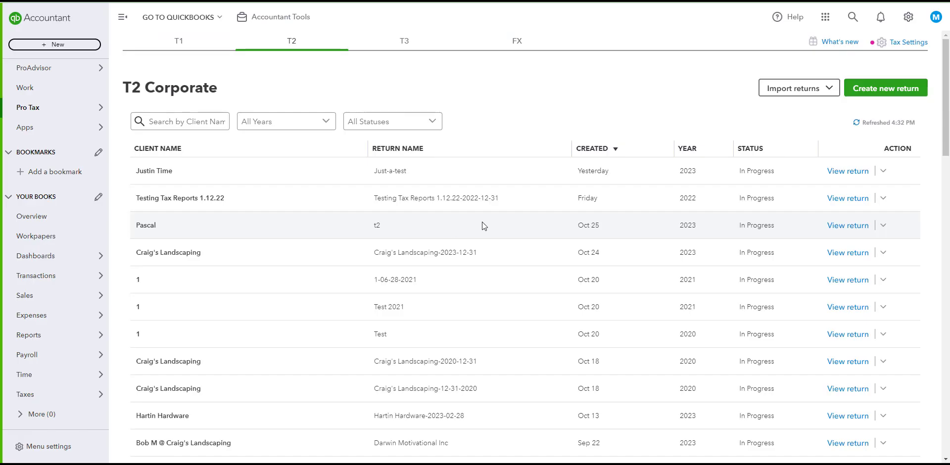
Step: In the 2023 return's Auditor warnings, mark the 10-digit telephone number warning as reviewed
scroll(481, 221, "down", 1)
scroll(482, 226, "down", 2)
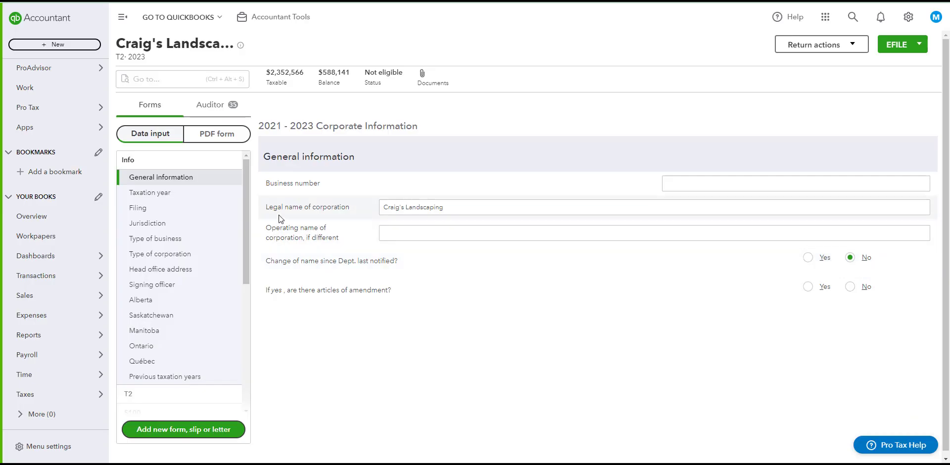
left_click(207, 106)
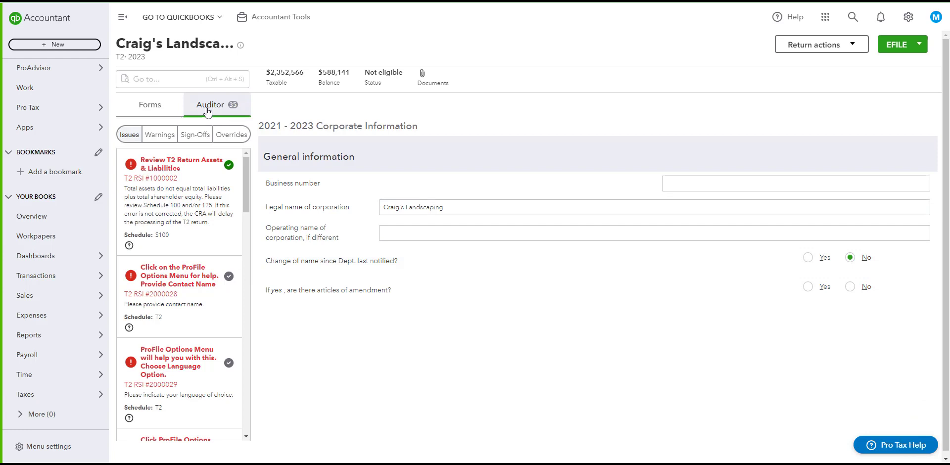
left_click(157, 138)
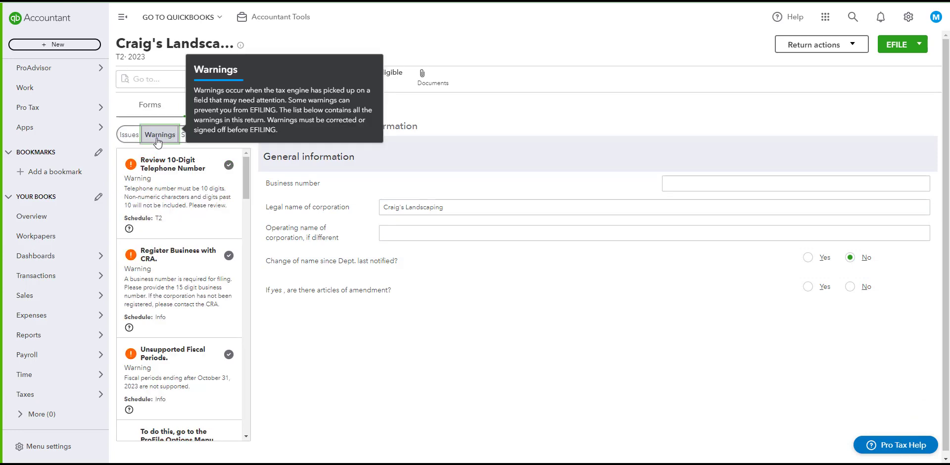
left_click(160, 193)
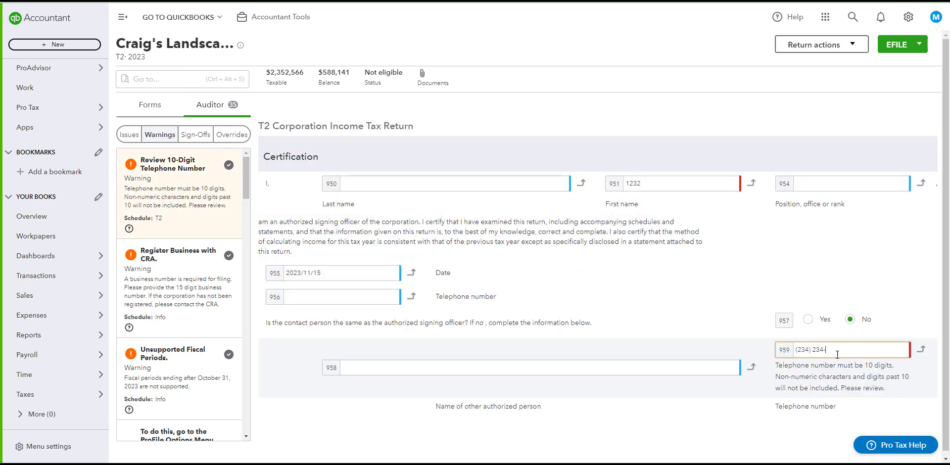
left_click(226, 170)
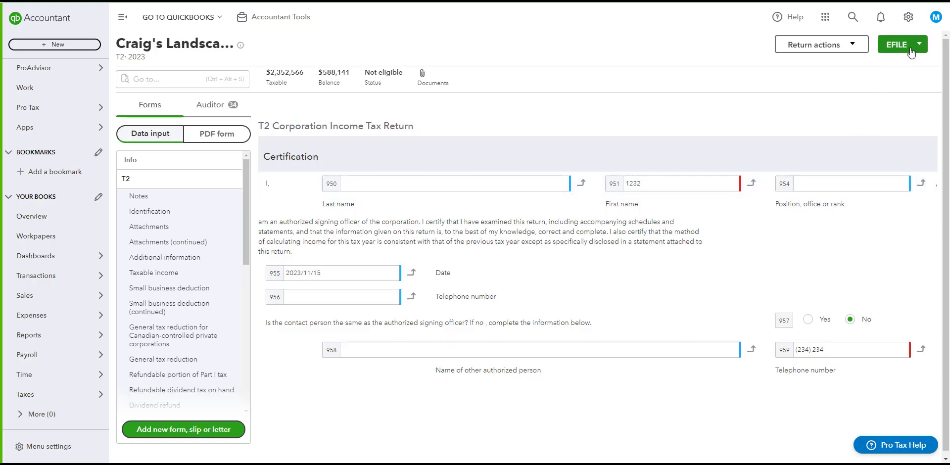
Step: Review the T2 Federal e-file Federal Summary and switch filing credentials to Web Access Code
left_click(910, 48)
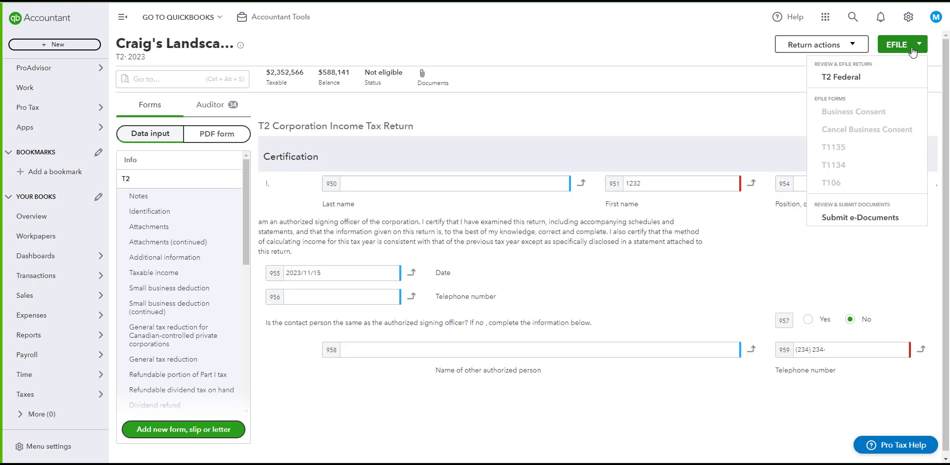
left_click(859, 79)
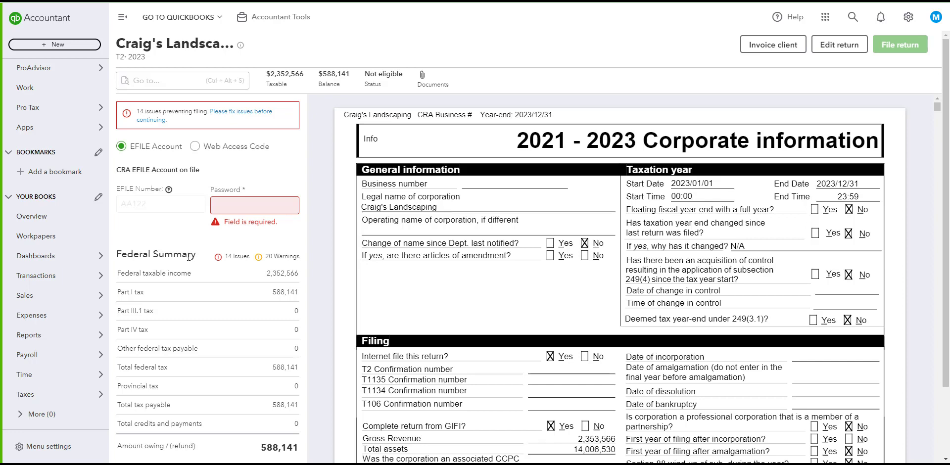
scroll(189, 254, "down", 1)
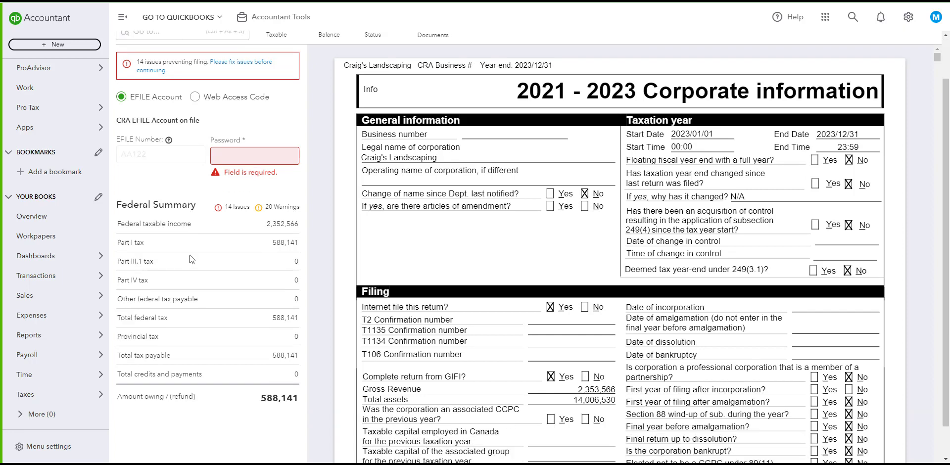
scroll(196, 257, "down", 1)
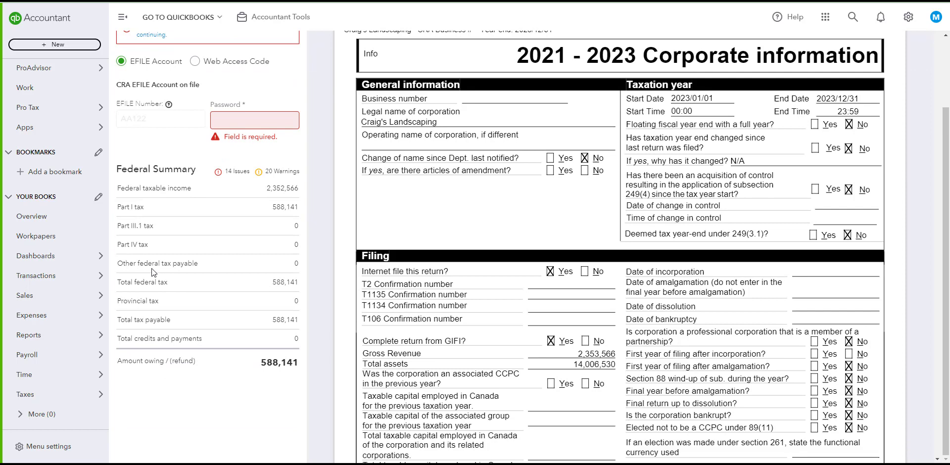
left_click_drag(117, 188, 302, 368)
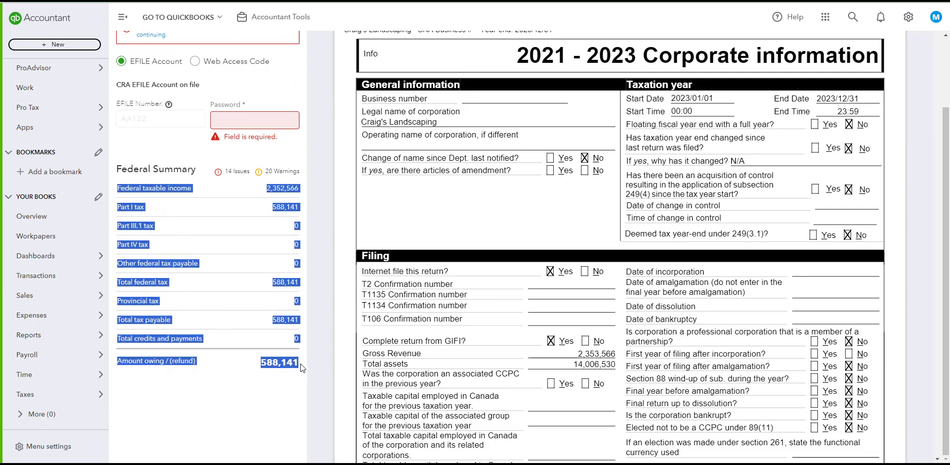
scroll(219, 286, "up", 2)
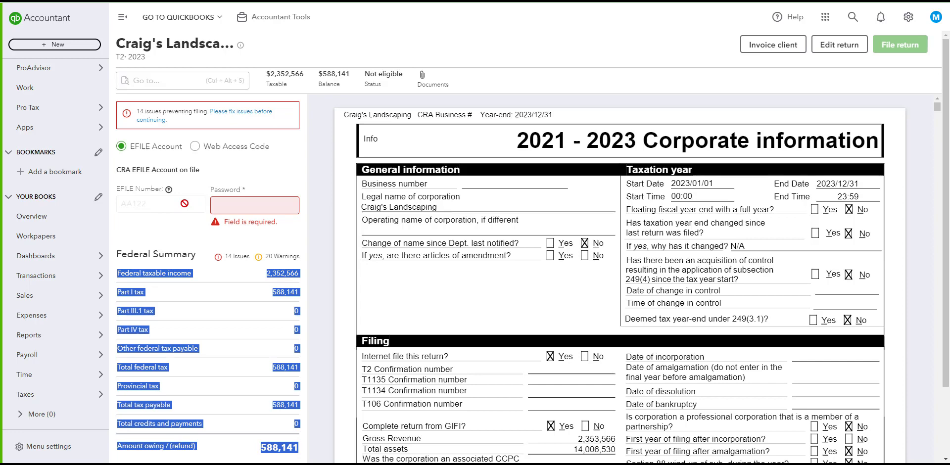
mouse_move(169, 195)
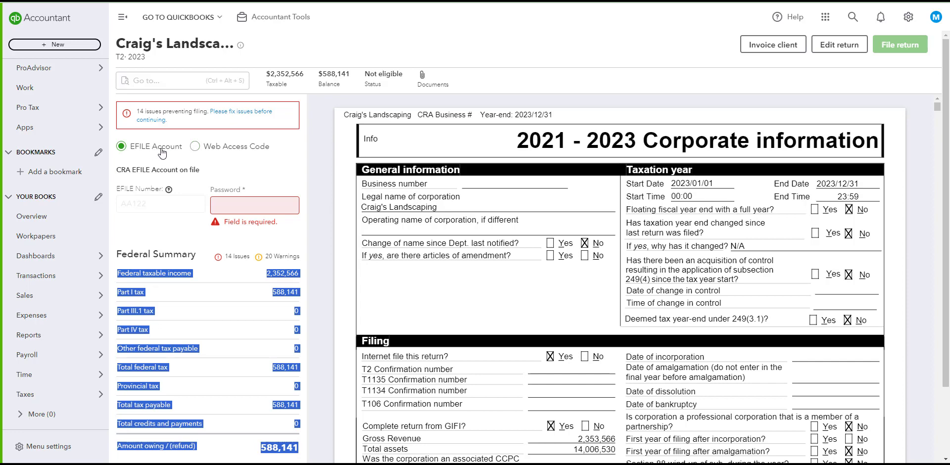
left_click(194, 147)
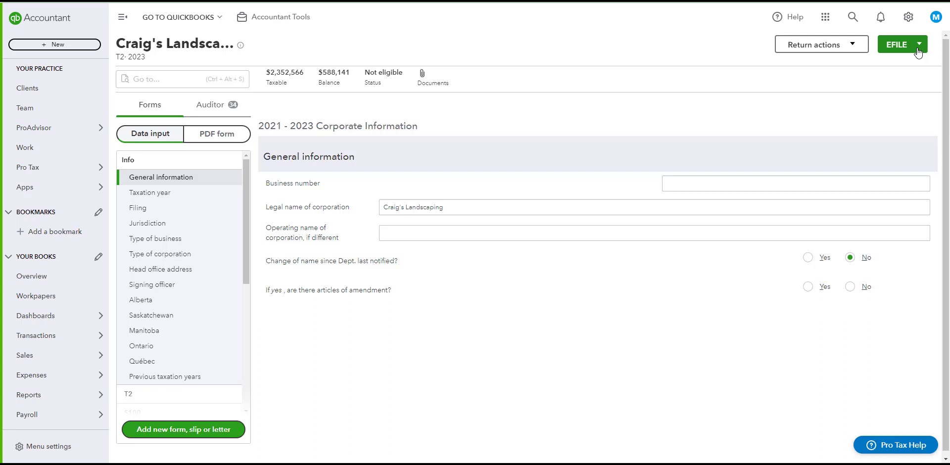
Step: Search 'T1135' and add the T1135 form, opening its identification information
left_click(918, 49)
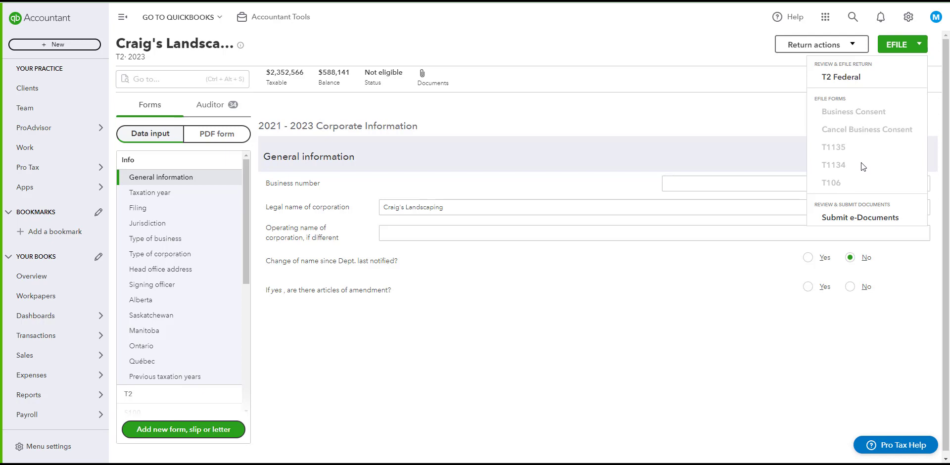
left_click(148, 79)
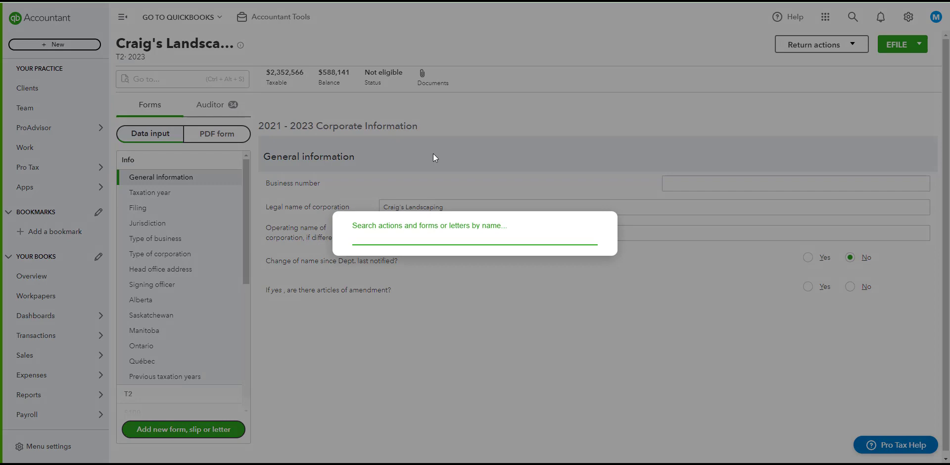
type("T1135")
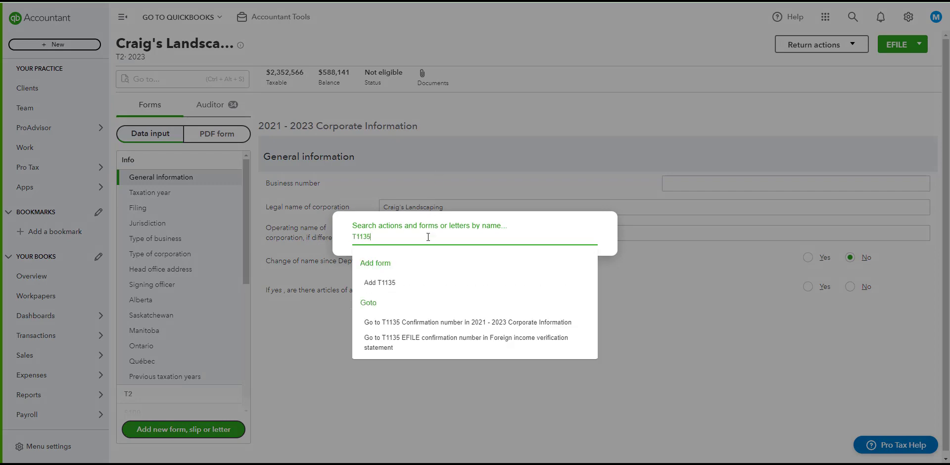
left_click(381, 284)
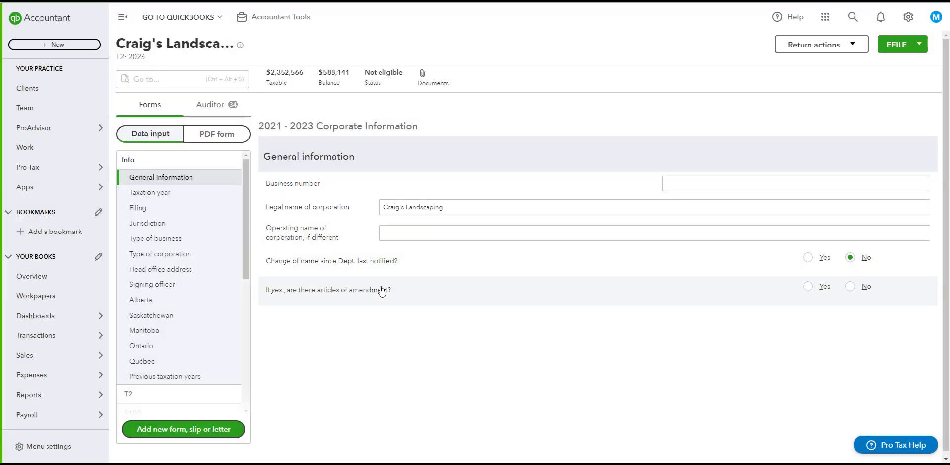
scroll(416, 306, "down", 5)
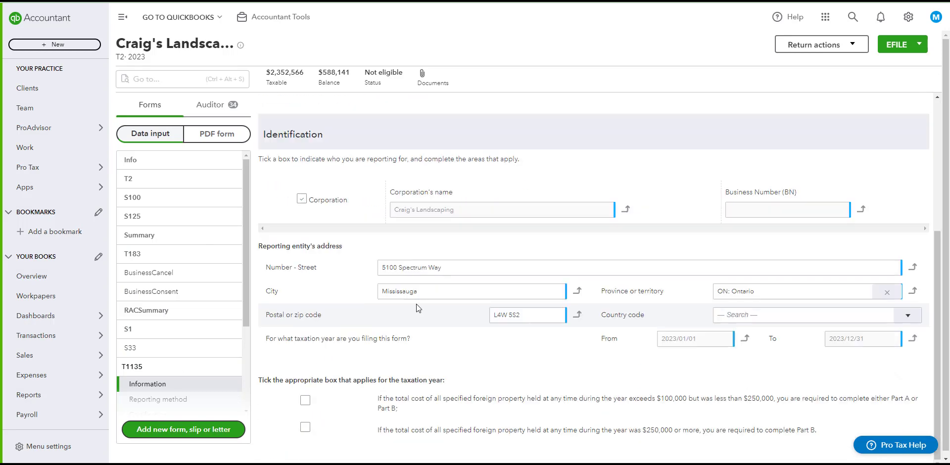
Step: E-file the T1135 after confirming the prefilled EFILE number and password
scroll(417, 304, "up", 5)
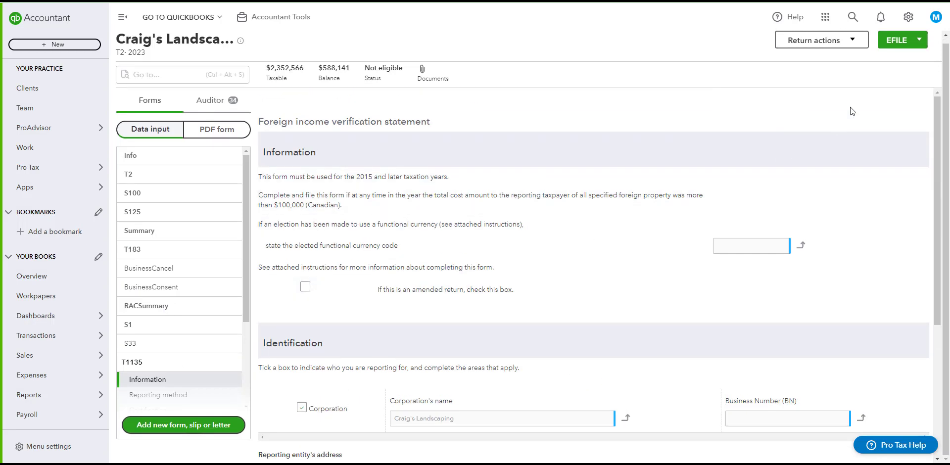
left_click(919, 41)
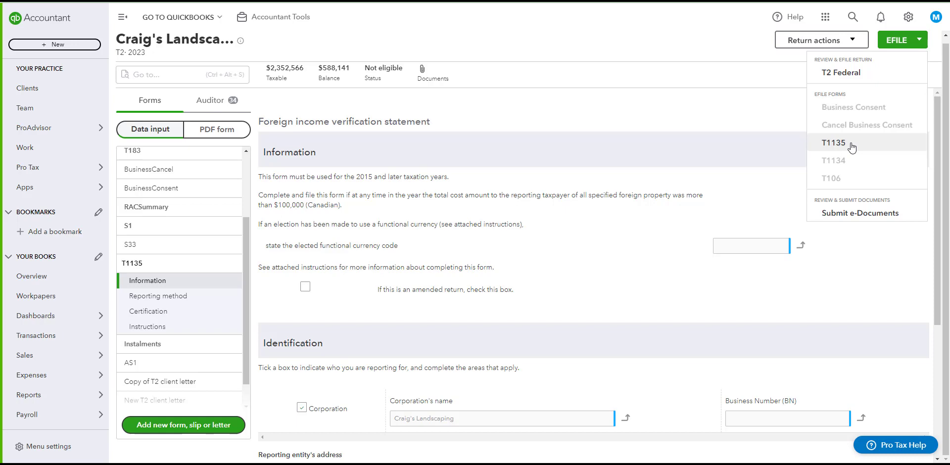
left_click(834, 143)
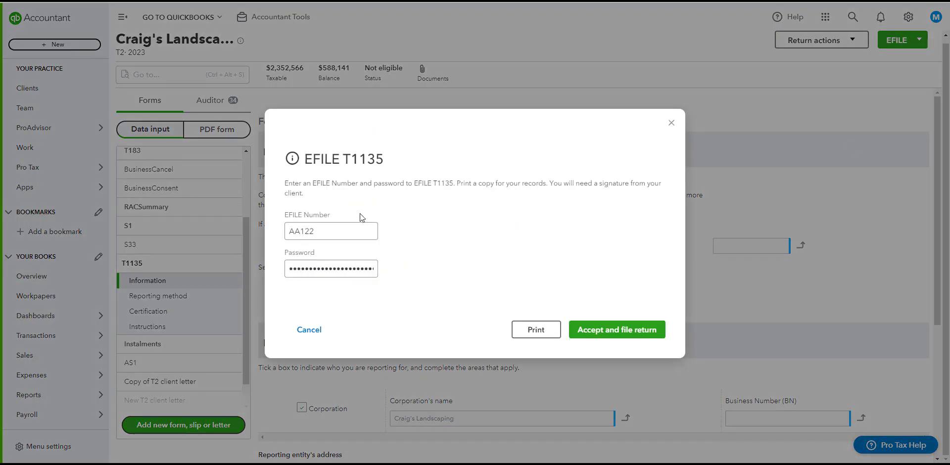
left_click(326, 269)
left_click(333, 231)
left_click(347, 216)
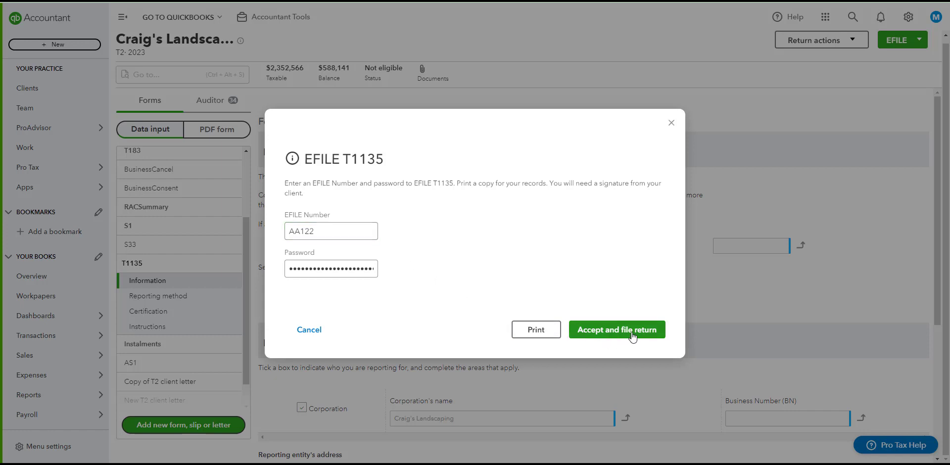
left_click(671, 124)
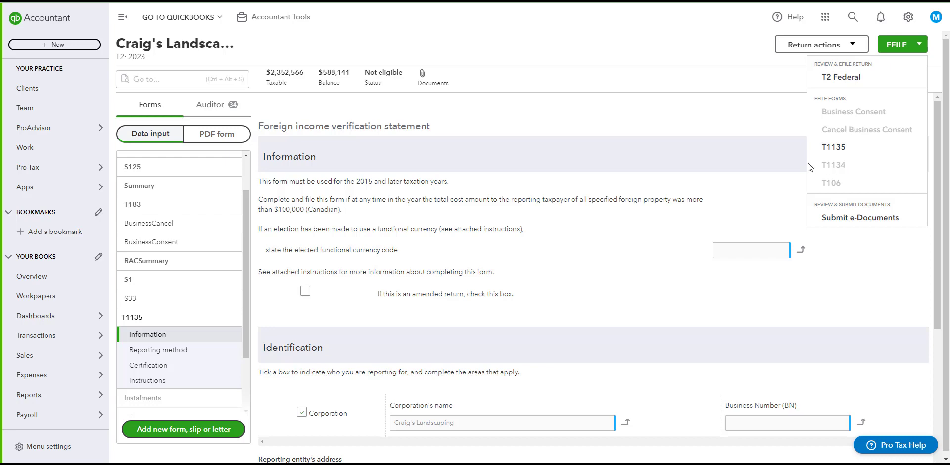
Step: Add the T113421 foreign affiliate supplement and open foreign affiliate item 1's details
left_click(180, 78)
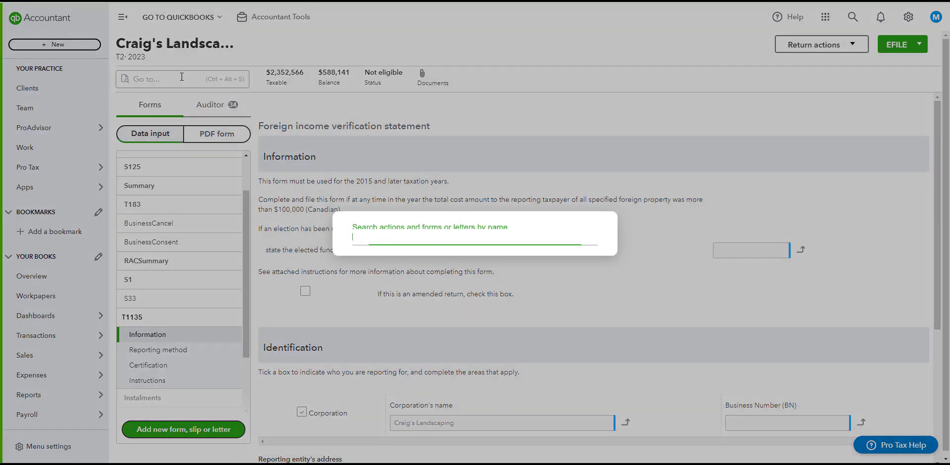
type("T1134")
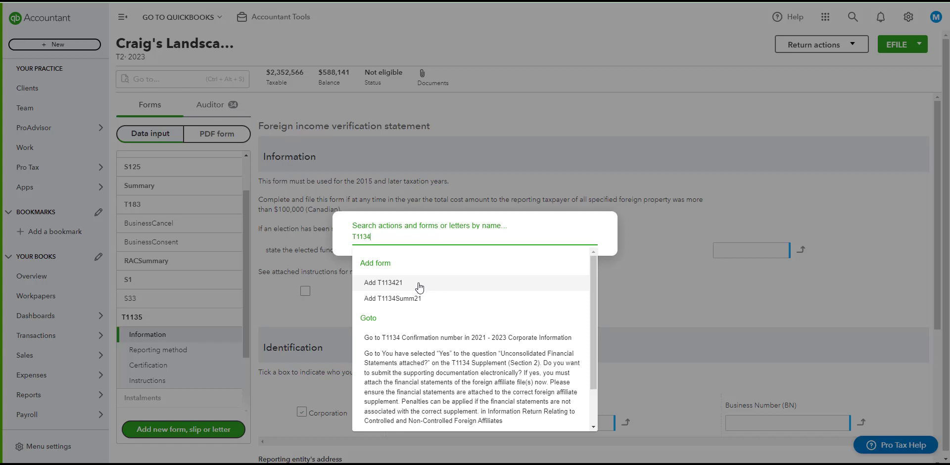
left_click(419, 287)
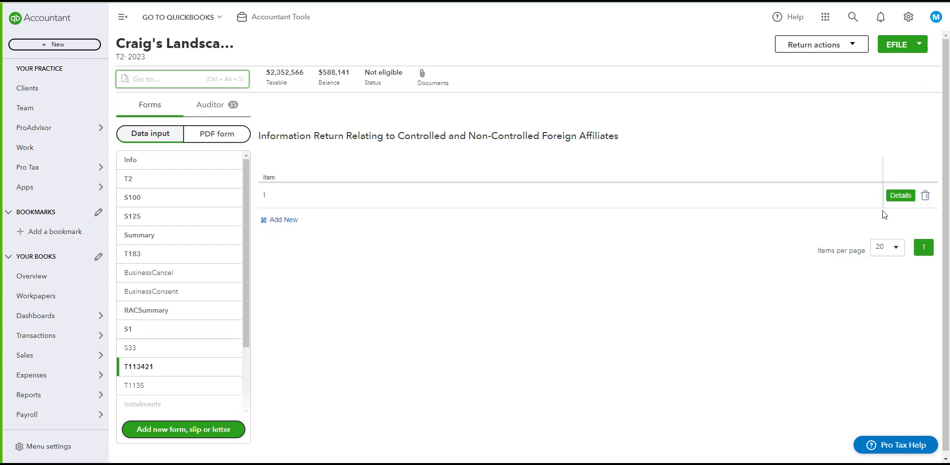
left_click(897, 202)
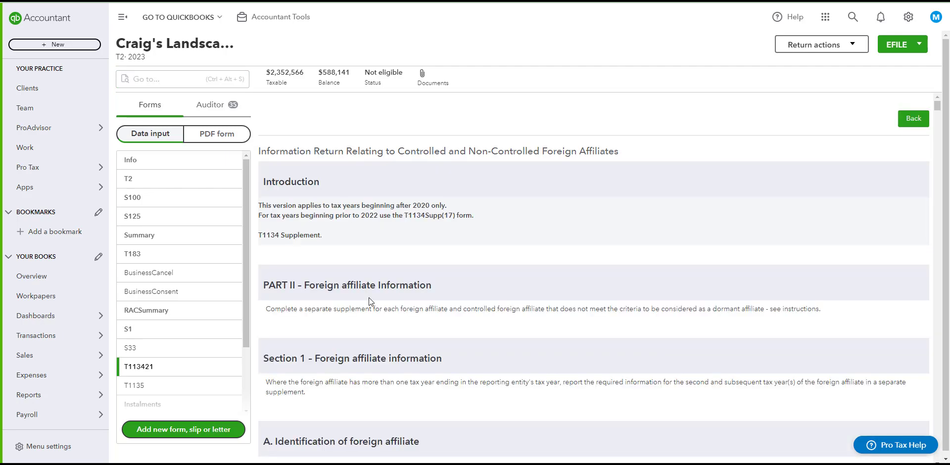
scroll(369, 298, "down", 5)
scroll(371, 296, "down", 5)
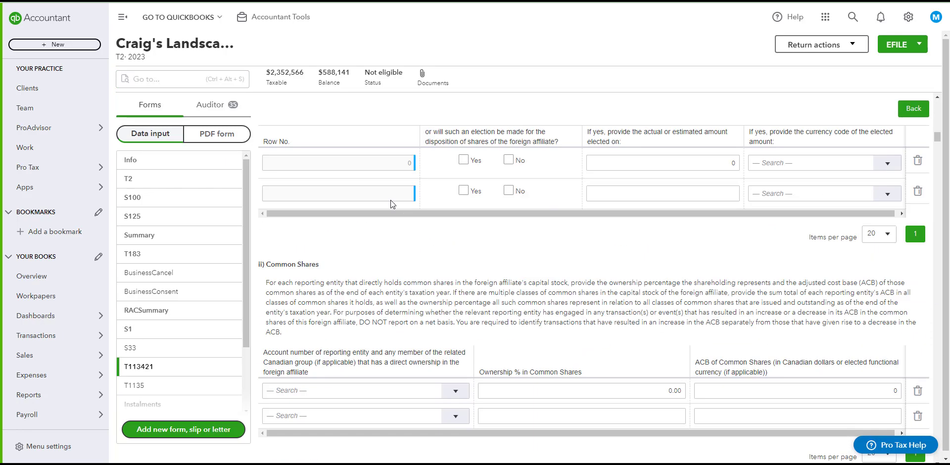
Step: Add the T1134Summ21 summary and view its Section 1 reporting-entity information
left_click(167, 77)
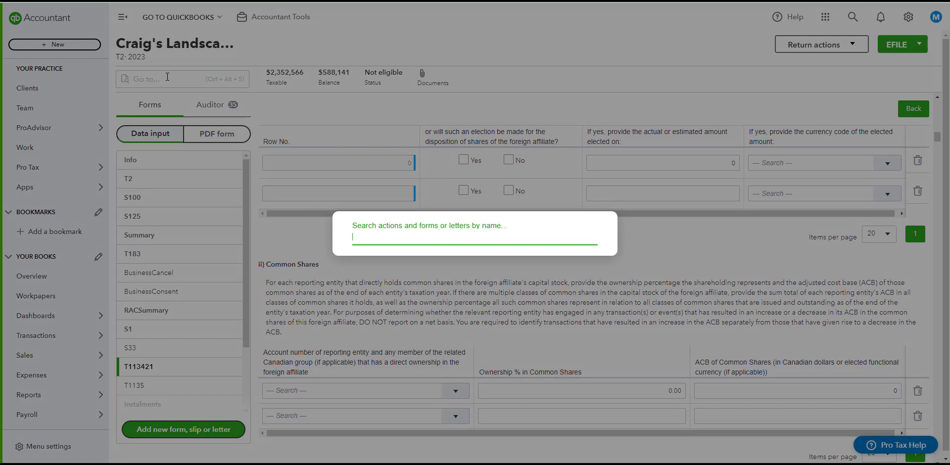
type("t1134")
key("Return")
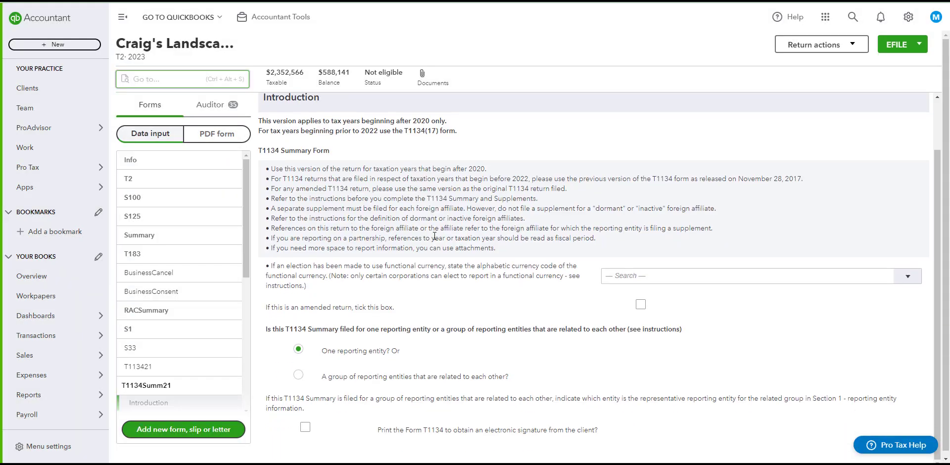
scroll(205, 304, "down", 3)
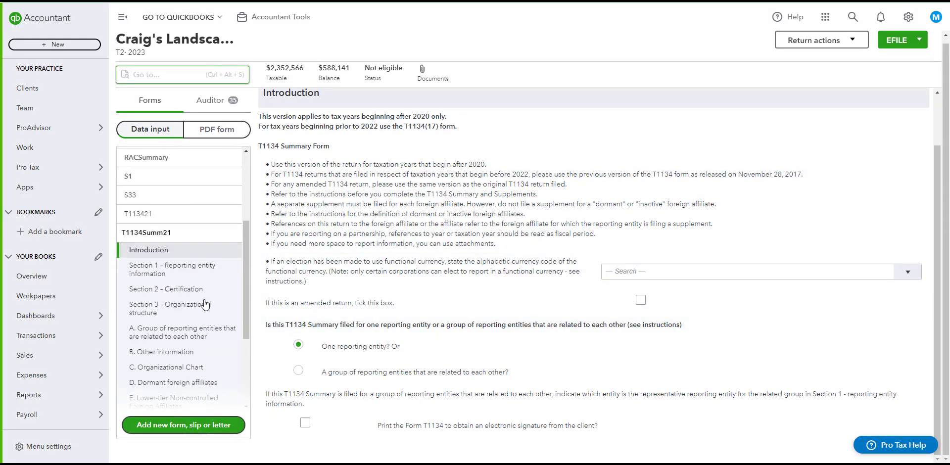
scroll(198, 277, "down", 1)
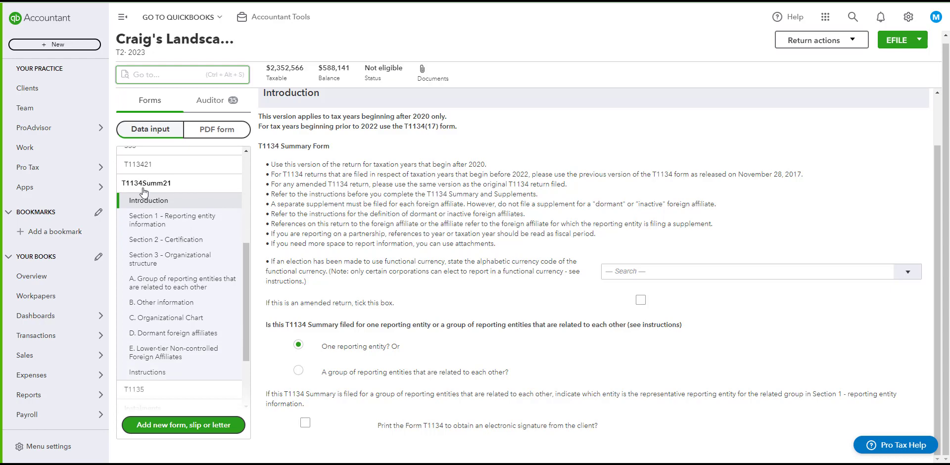
mouse_move(74, 187)
scroll(163, 250, "down", 1)
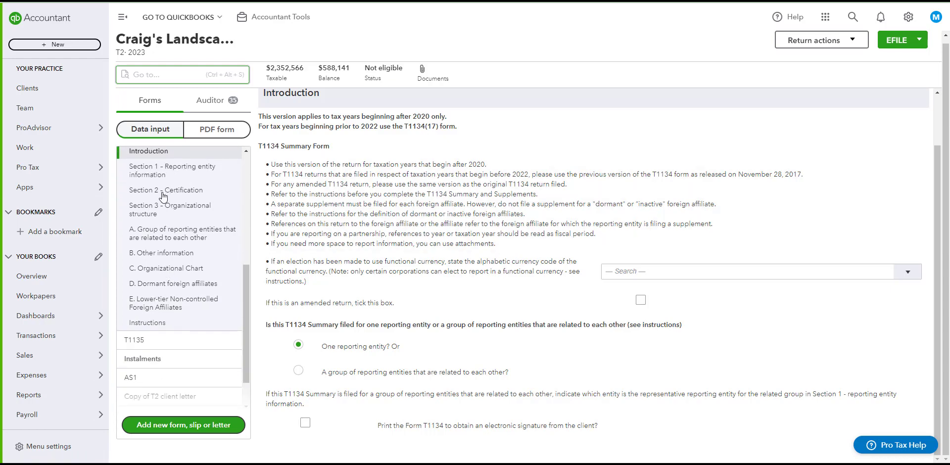
left_click(159, 207)
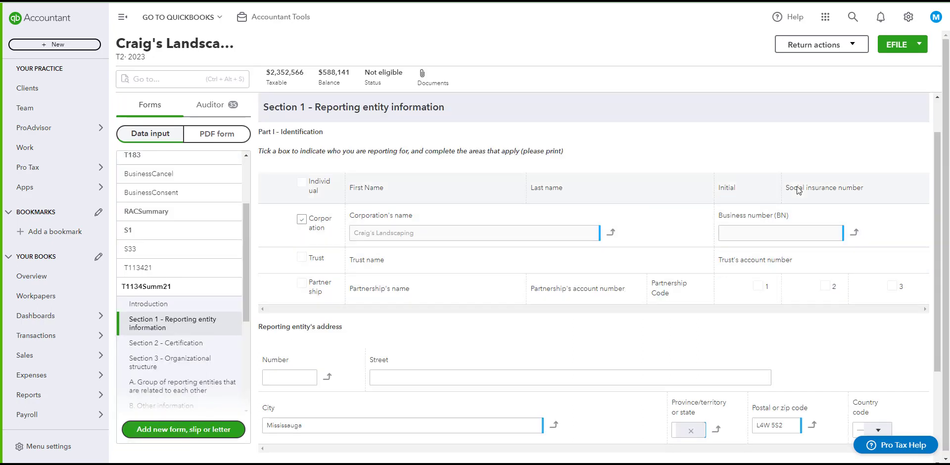
left_click(919, 44)
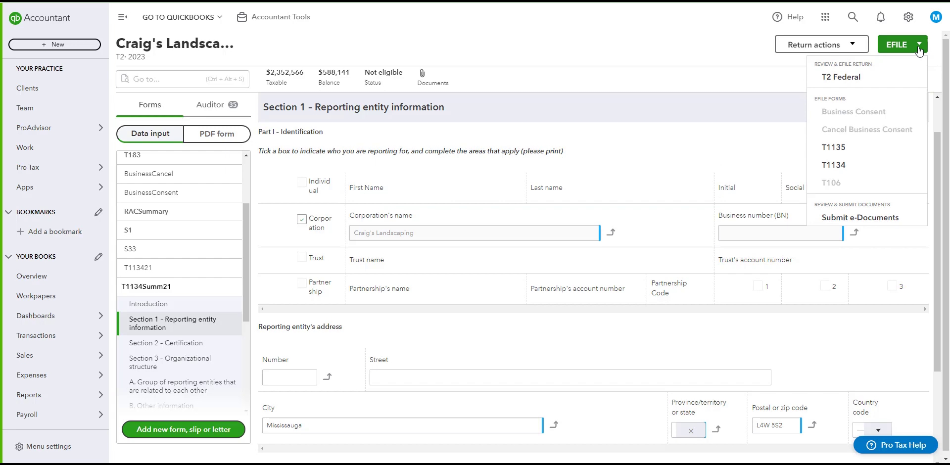
Step: Accept and file the T1134 return using the prefilled EFILE credentials
left_click(851, 169)
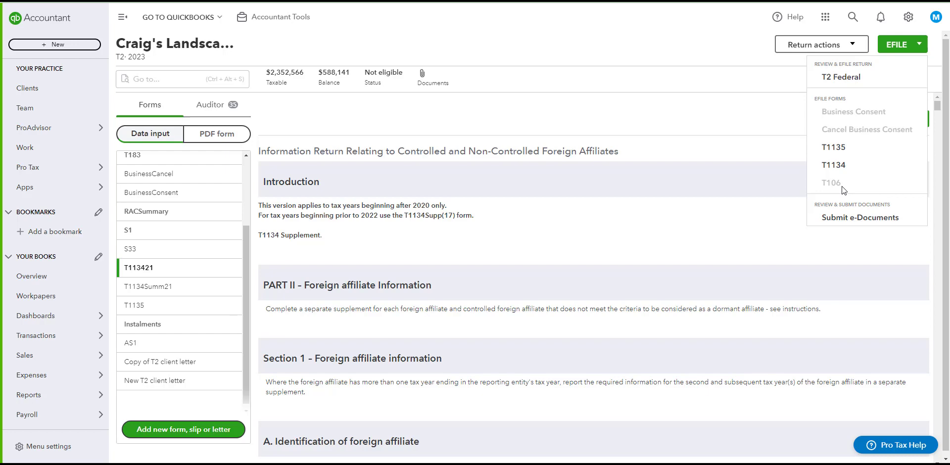
Step: Add the T106Supp supplement and review slip 1's reporting corporation and non-resident details
left_click(163, 83)
type("t106")
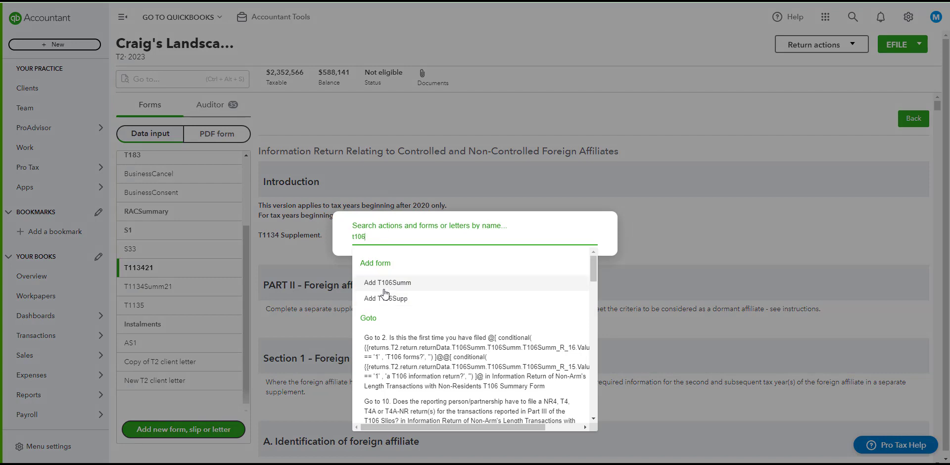
left_click(384, 299)
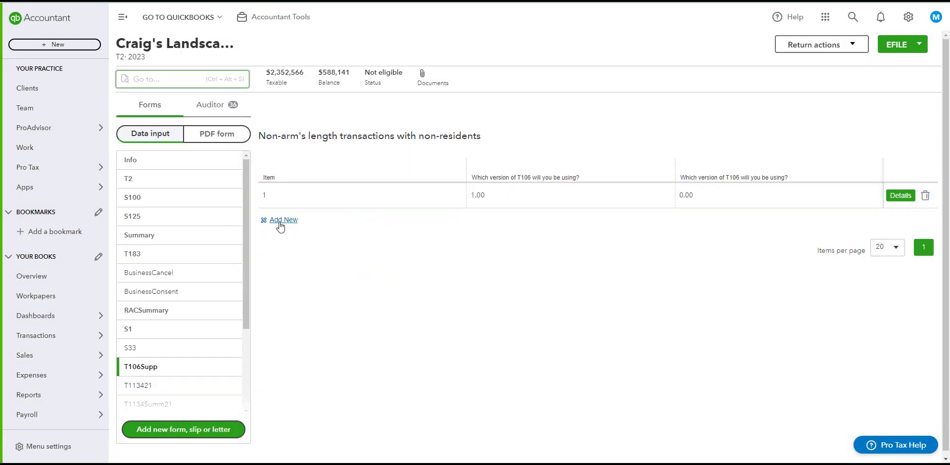
left_click(906, 197)
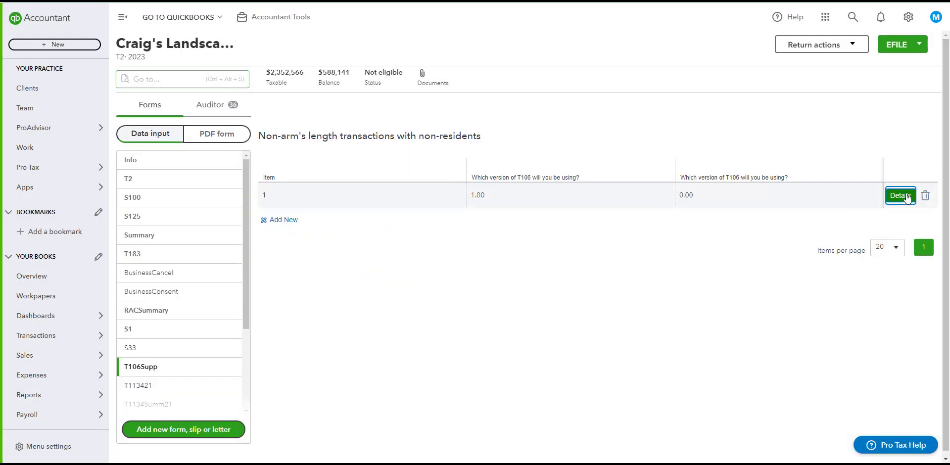
scroll(362, 322, "down", 2)
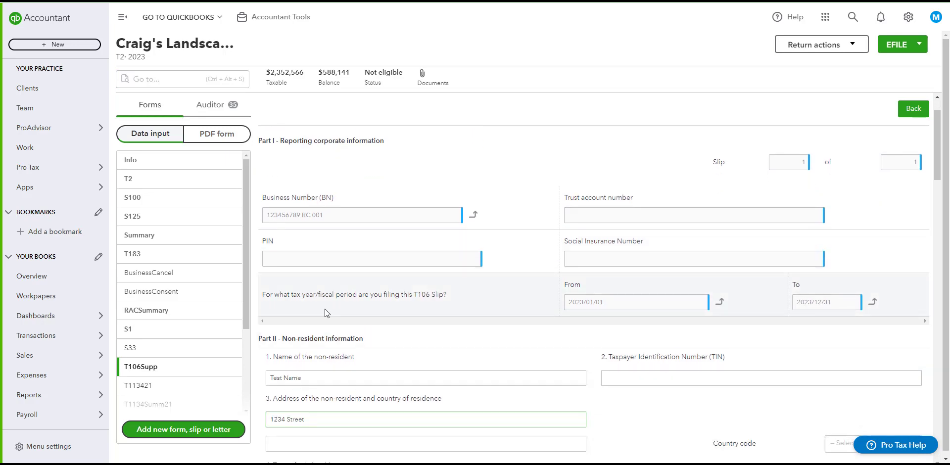
left_click(334, 280)
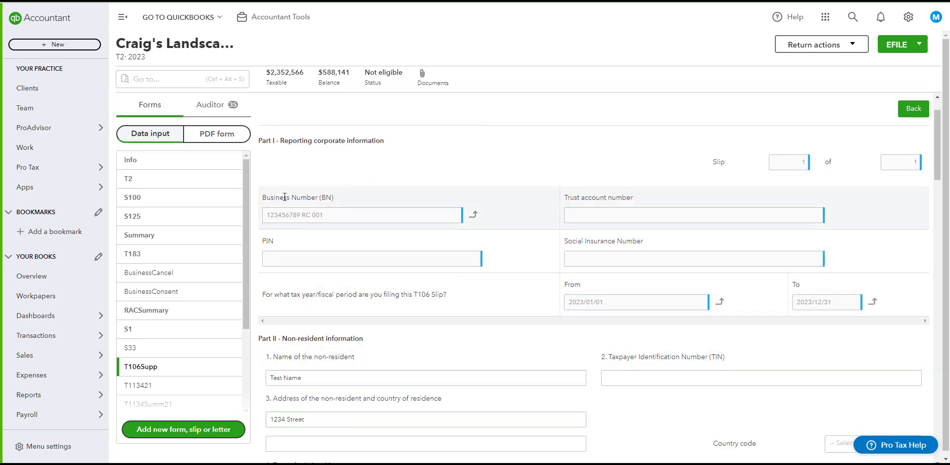
left_click(176, 82)
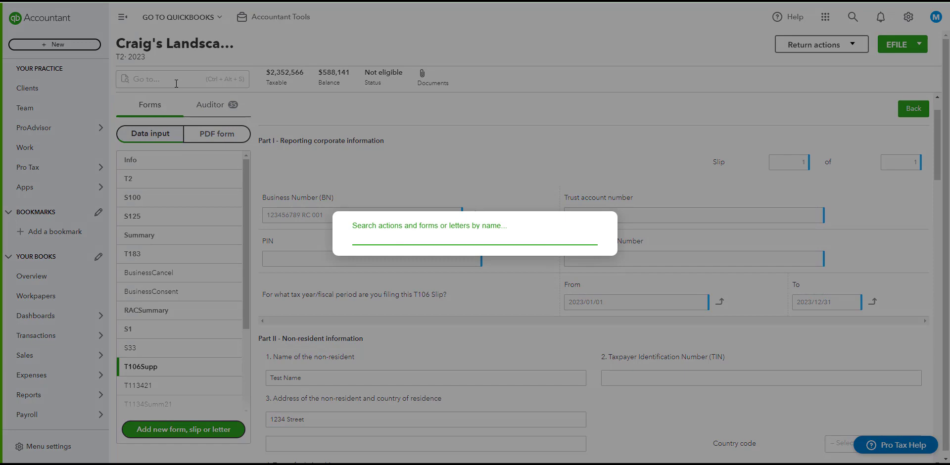
Step: Add the T106Summ summary and start its T106 e-file with the prefilled number and password
type("T106")
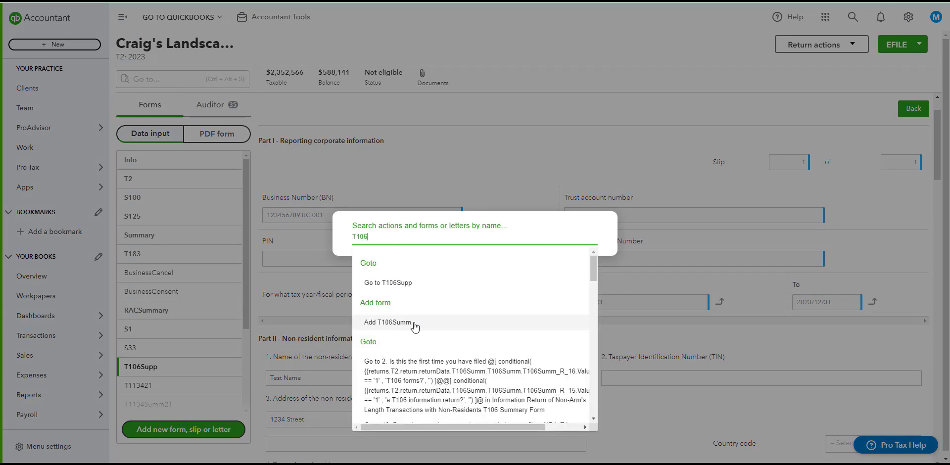
left_click(414, 325)
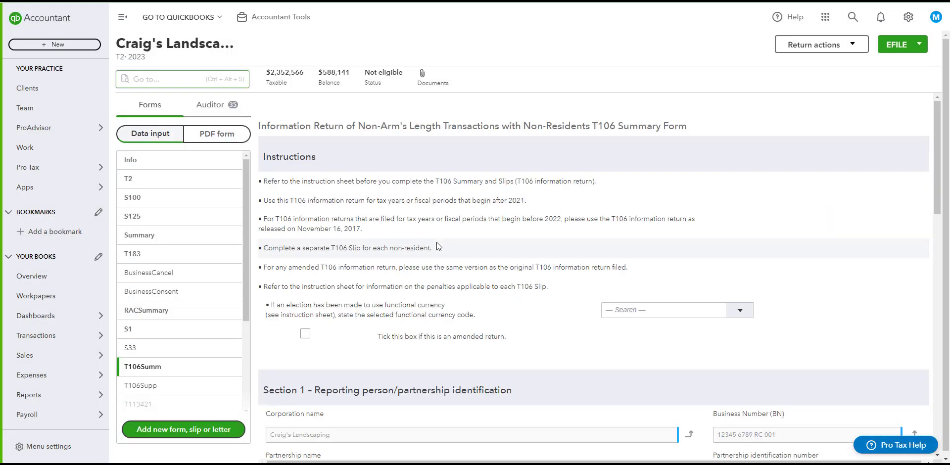
scroll(762, 222, "down", 5)
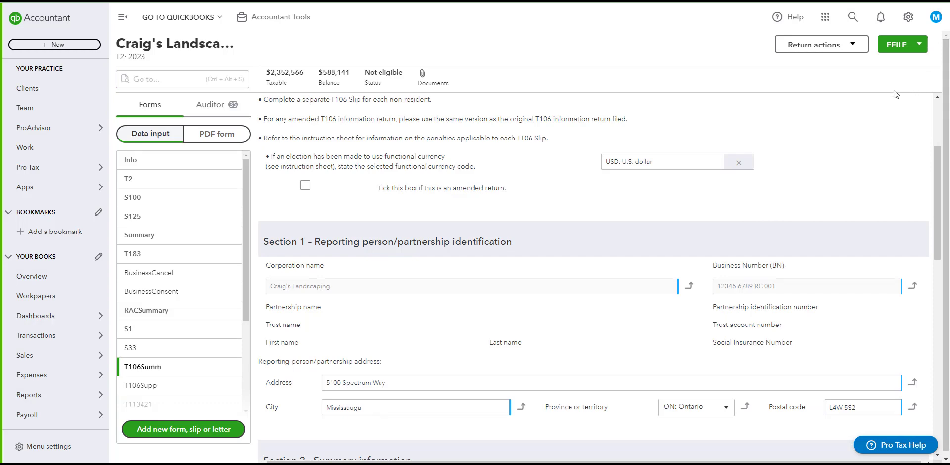
left_click(917, 49)
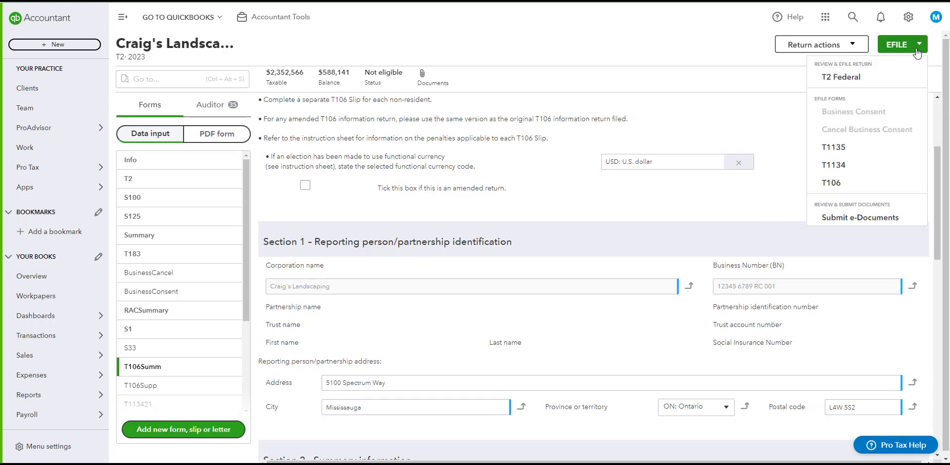
left_click(845, 184)
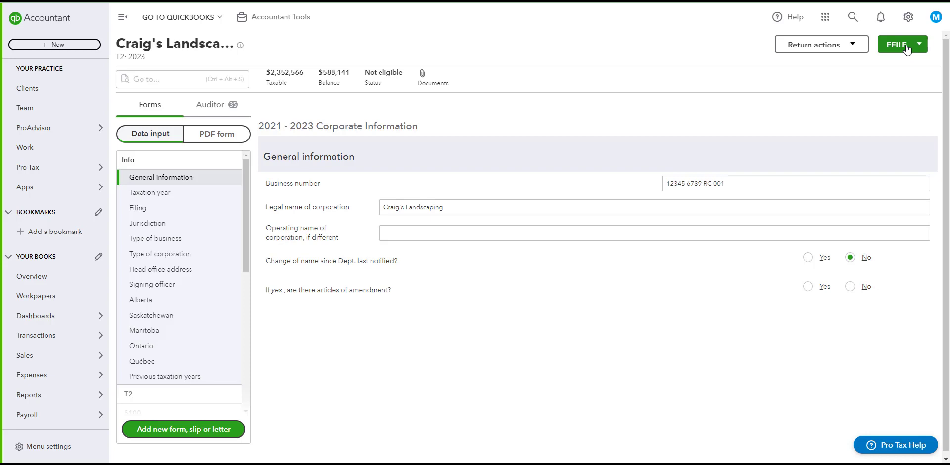
Step: Check the EFILE forms list, where Business Consent is still unavailable
left_click(916, 44)
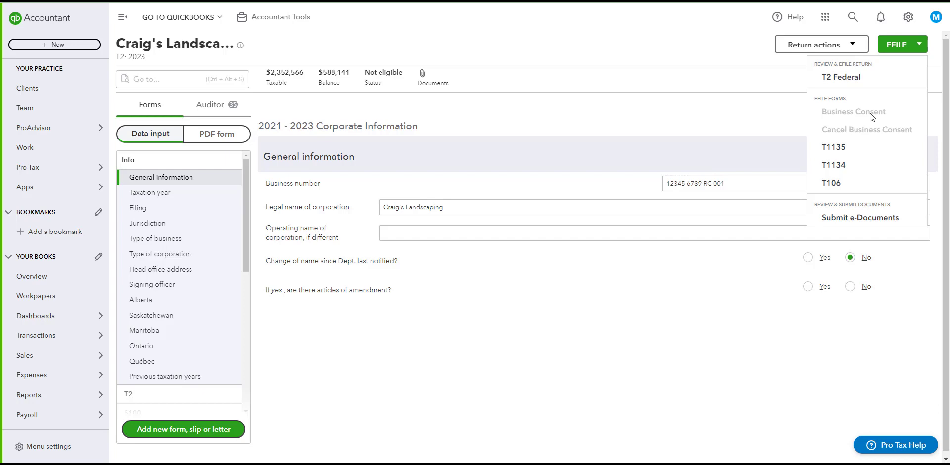
Step: Find 'Business record', add the BusinessConsent form, and enable printing and EFILE of its request
left_click(174, 81)
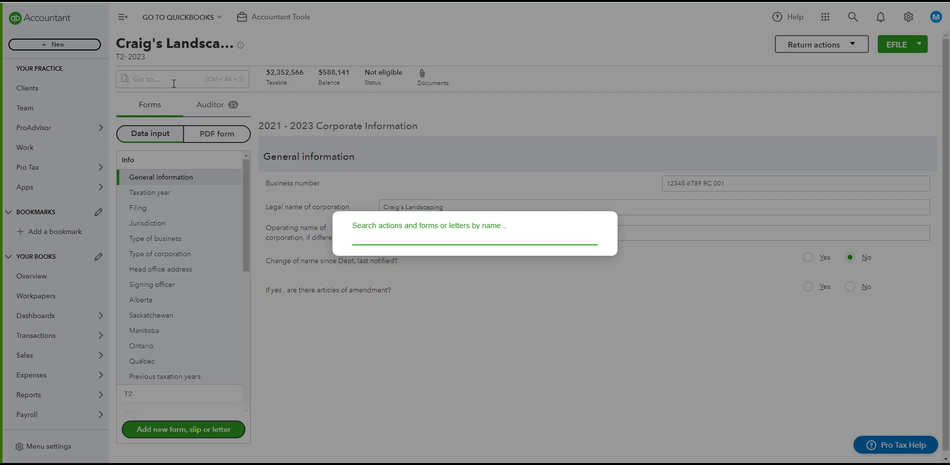
type("Busines")
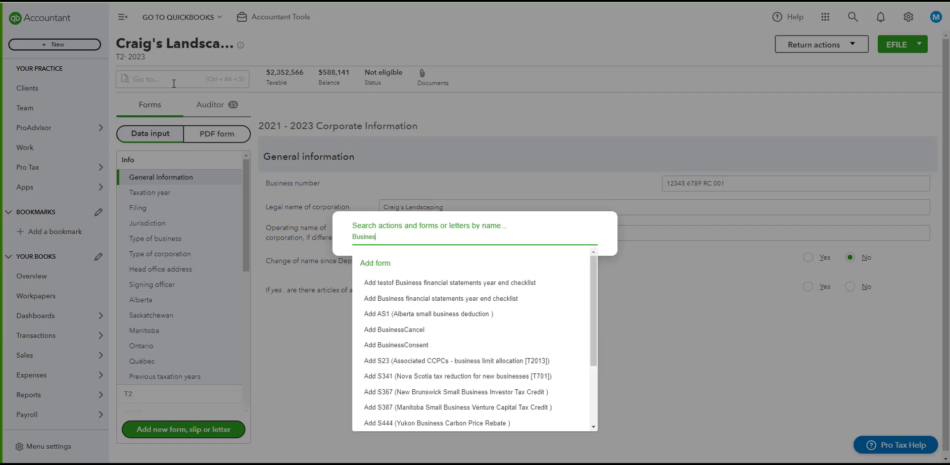
type("s record")
left_click(419, 286)
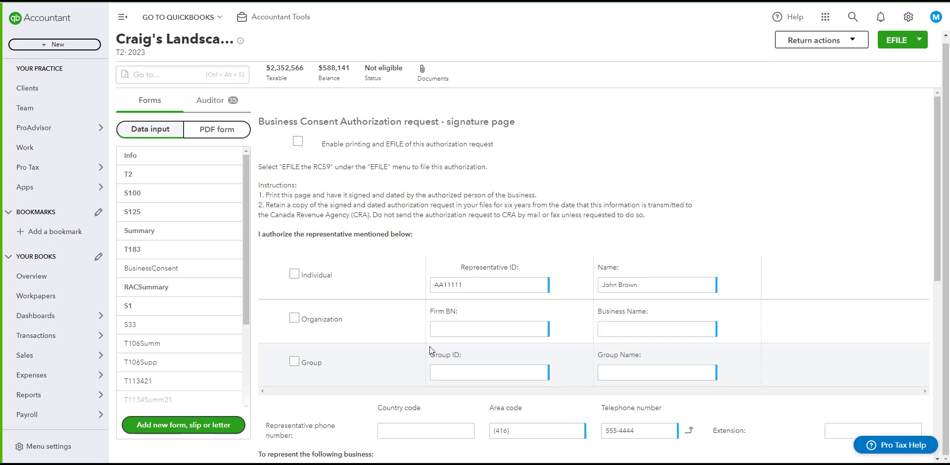
left_click(297, 142)
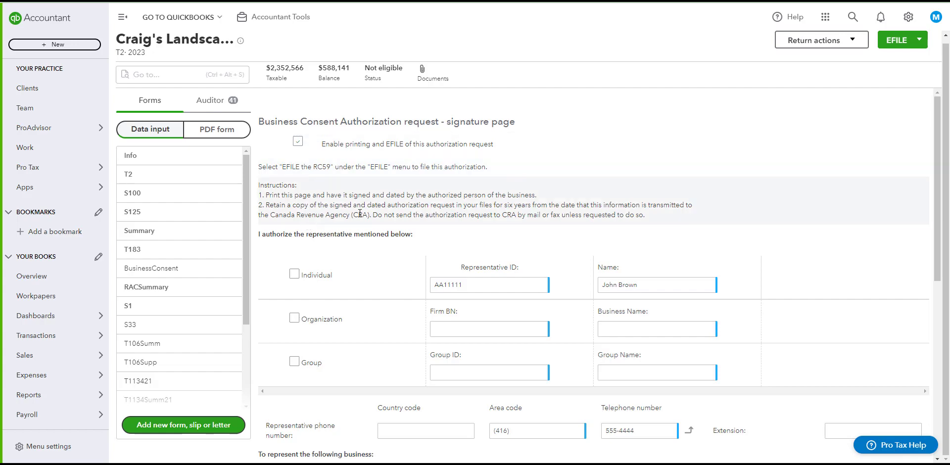
scroll(360, 213, "down", 5)
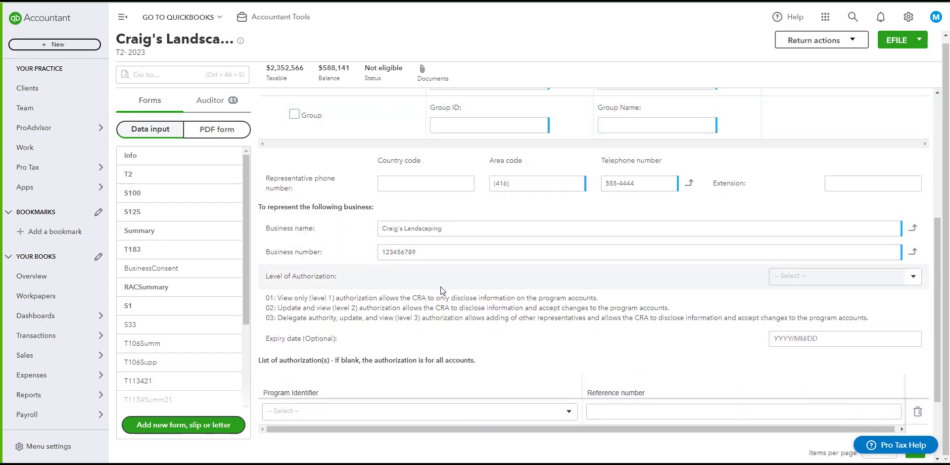
scroll(495, 277, "down", 2)
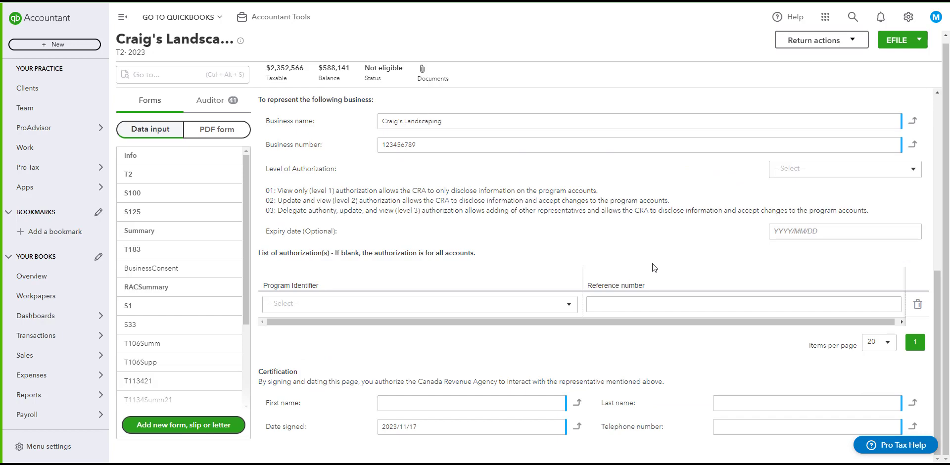
scroll(703, 252, "up", 6)
scroll(766, 241, "up", 1)
left_click(918, 39)
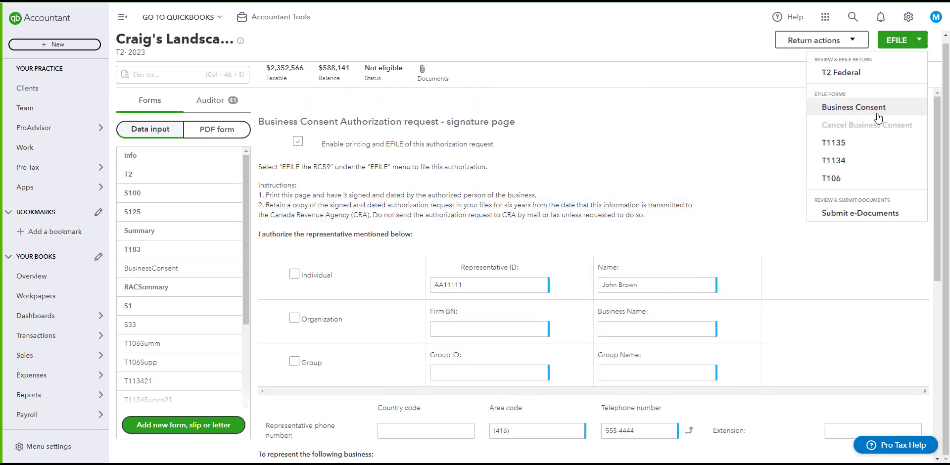
Step: E-file the Business Consent request after checking the prefilled EFILE Number and password fields
left_click(853, 107)
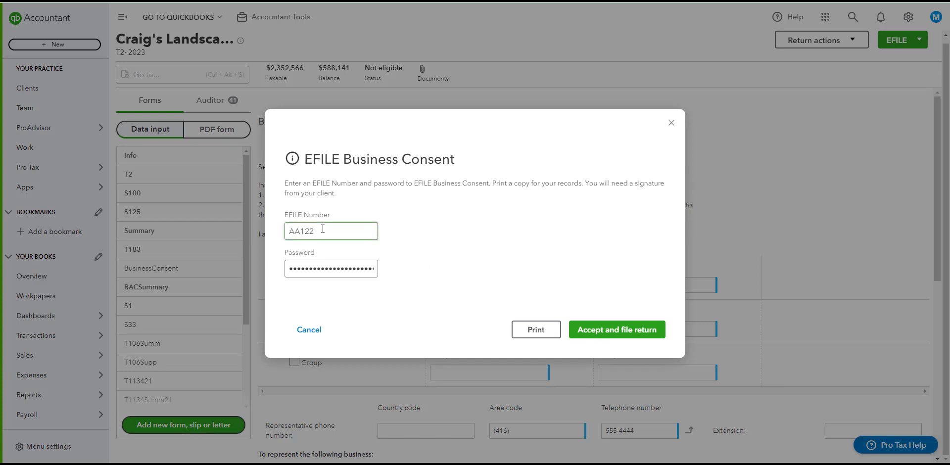
left_click(322, 274)
left_click(293, 231)
left_click(652, 330)
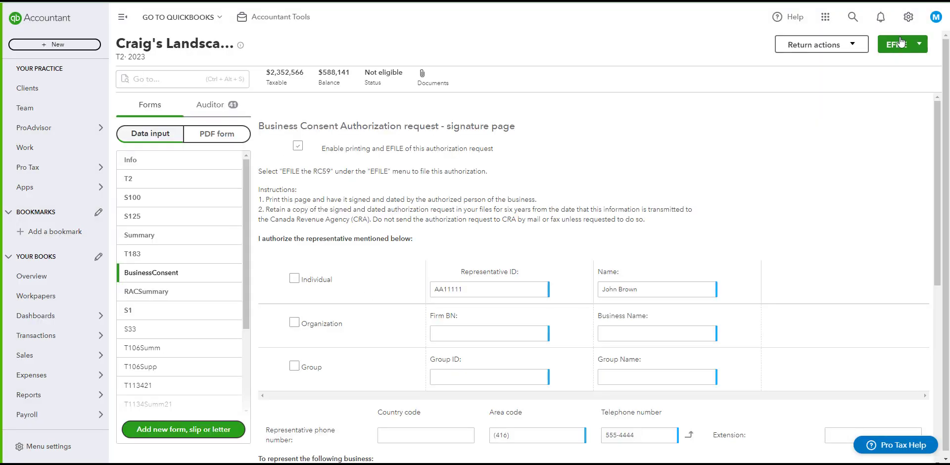
left_click(901, 41)
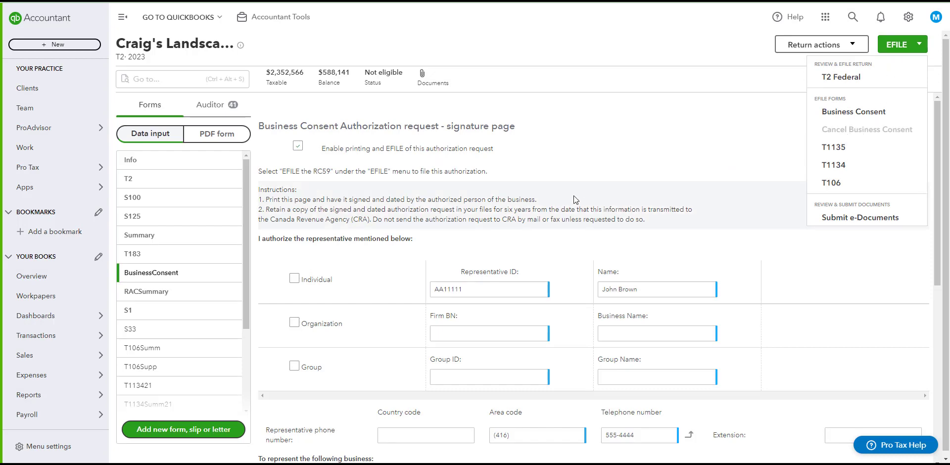
Step: Add the BusinessCancel form found by searching 'Cancel', and enable it for printing and EFILE
left_click(175, 82)
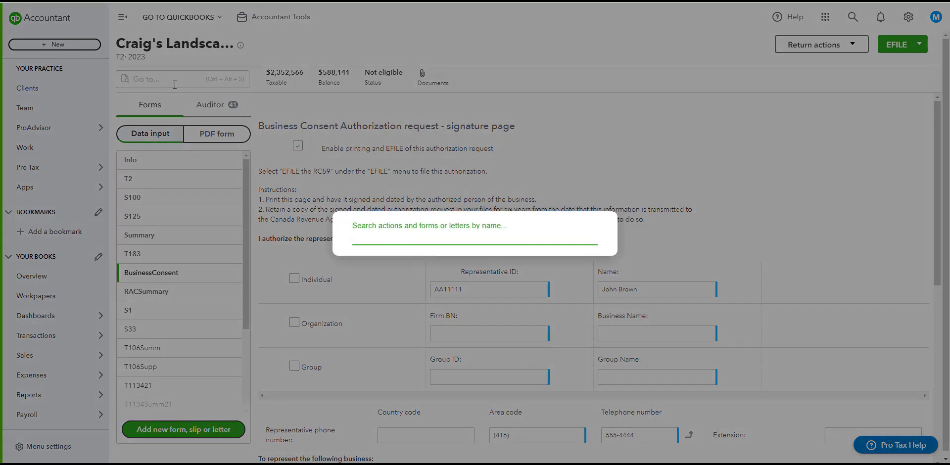
type("Cancel")
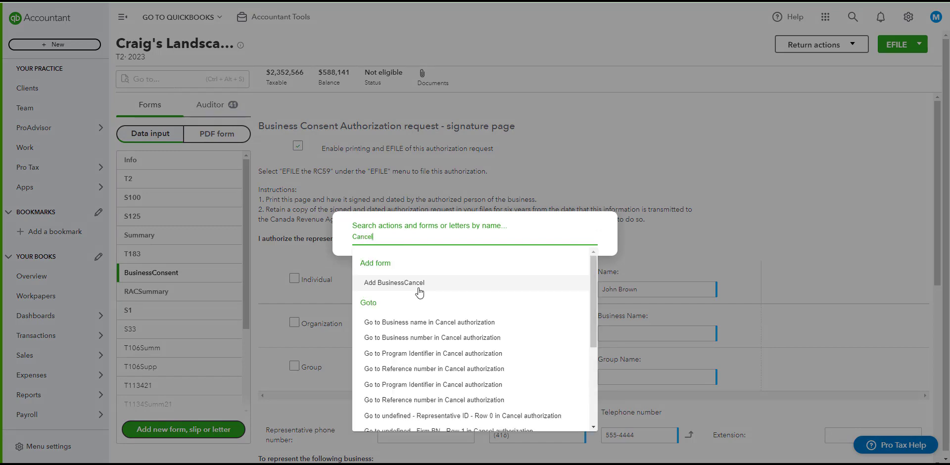
left_click(394, 282)
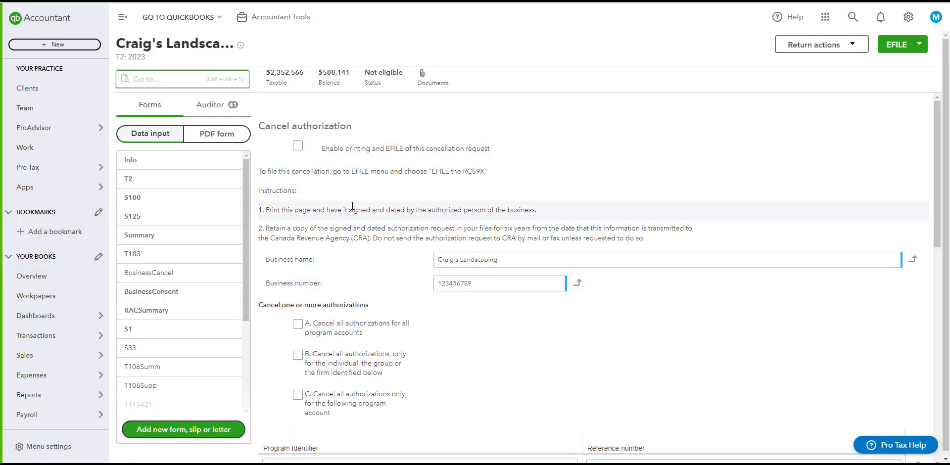
left_click(297, 148)
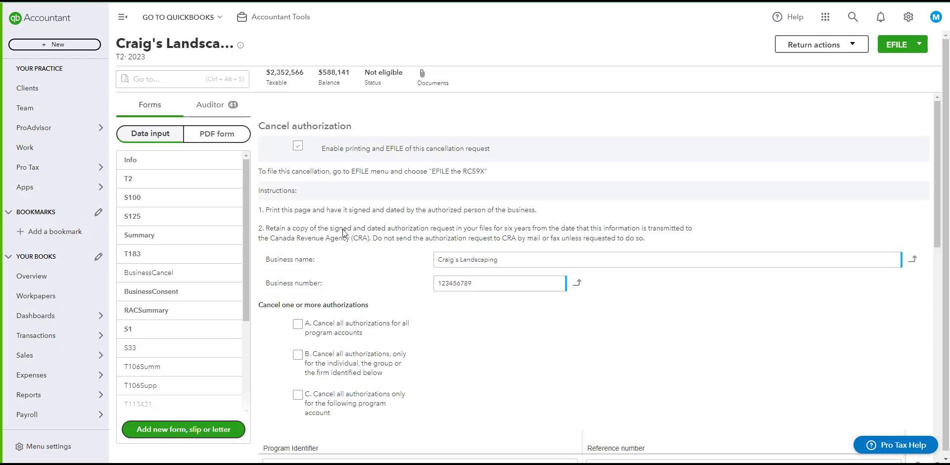
scroll(357, 232, "down", 1)
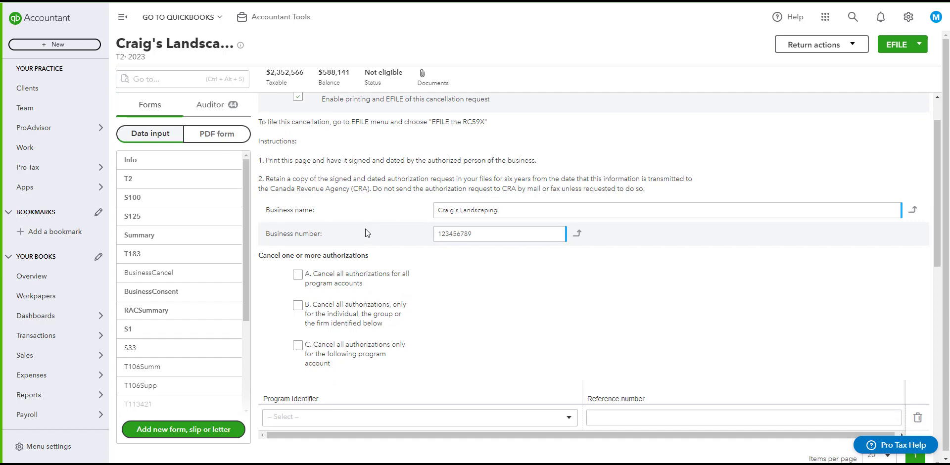
scroll(366, 235, "down", 4)
scroll(368, 247, "up", 5)
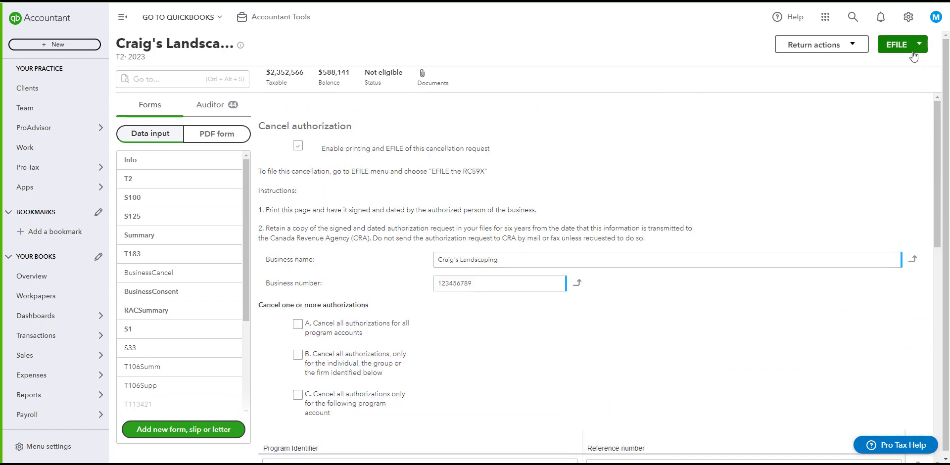
Step: Bring up the prefilled EFILE Cancel Business Consent prompt and check its EFILE Number and password fields
left_click(913, 52)
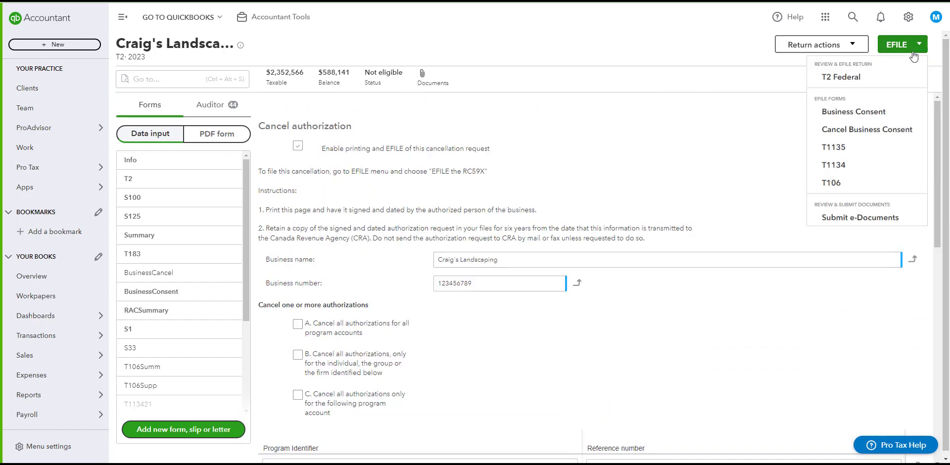
left_click(876, 130)
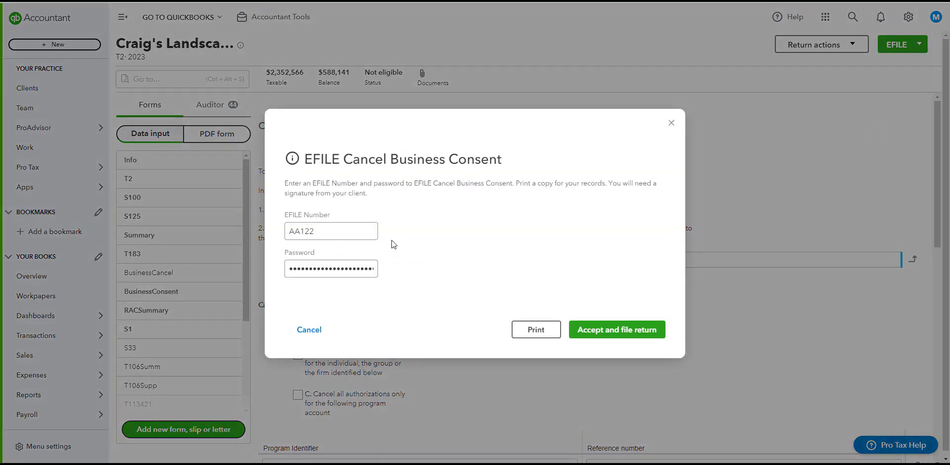
left_click(340, 230)
left_click(322, 273)
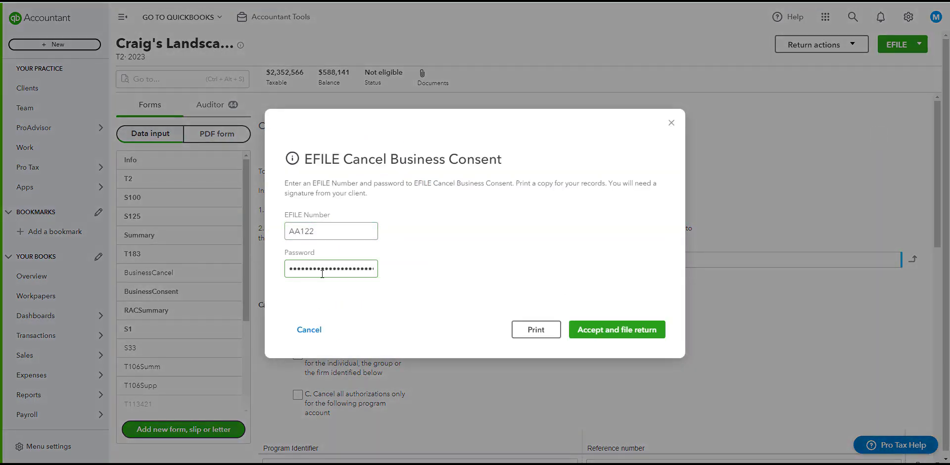